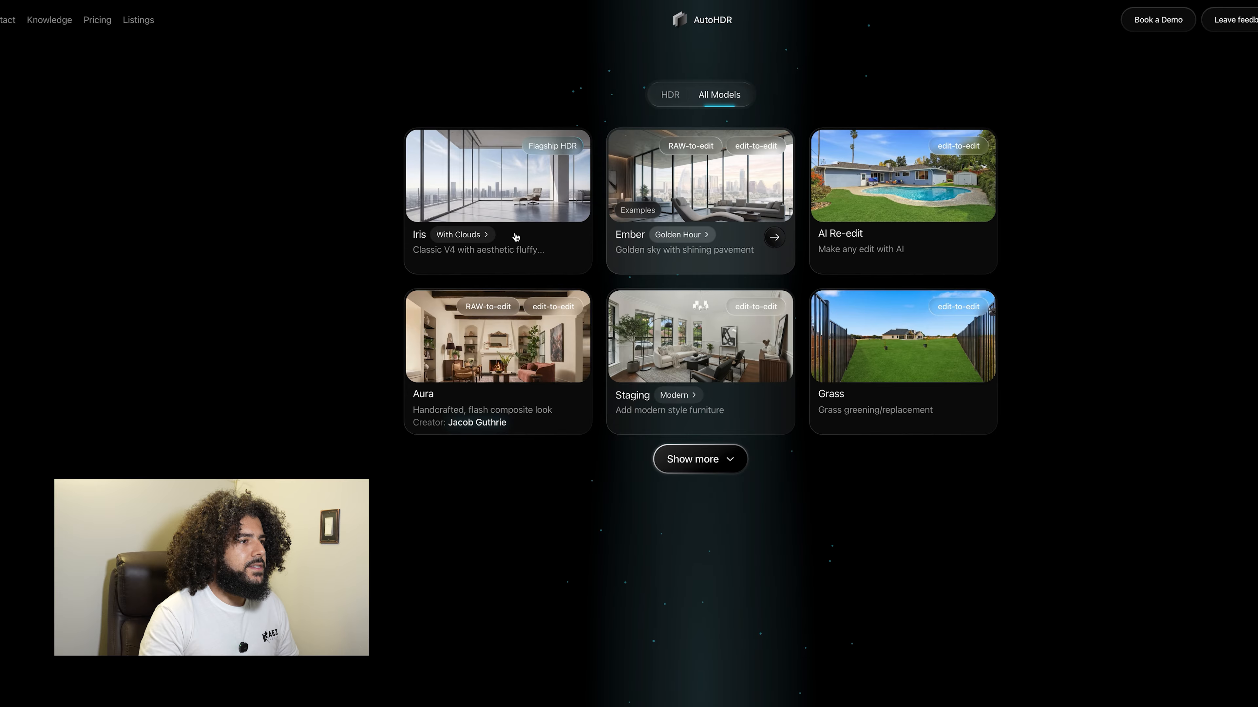
- Open the Aura model and upload all the JPEG photos from the property's folder
click(510, 354)
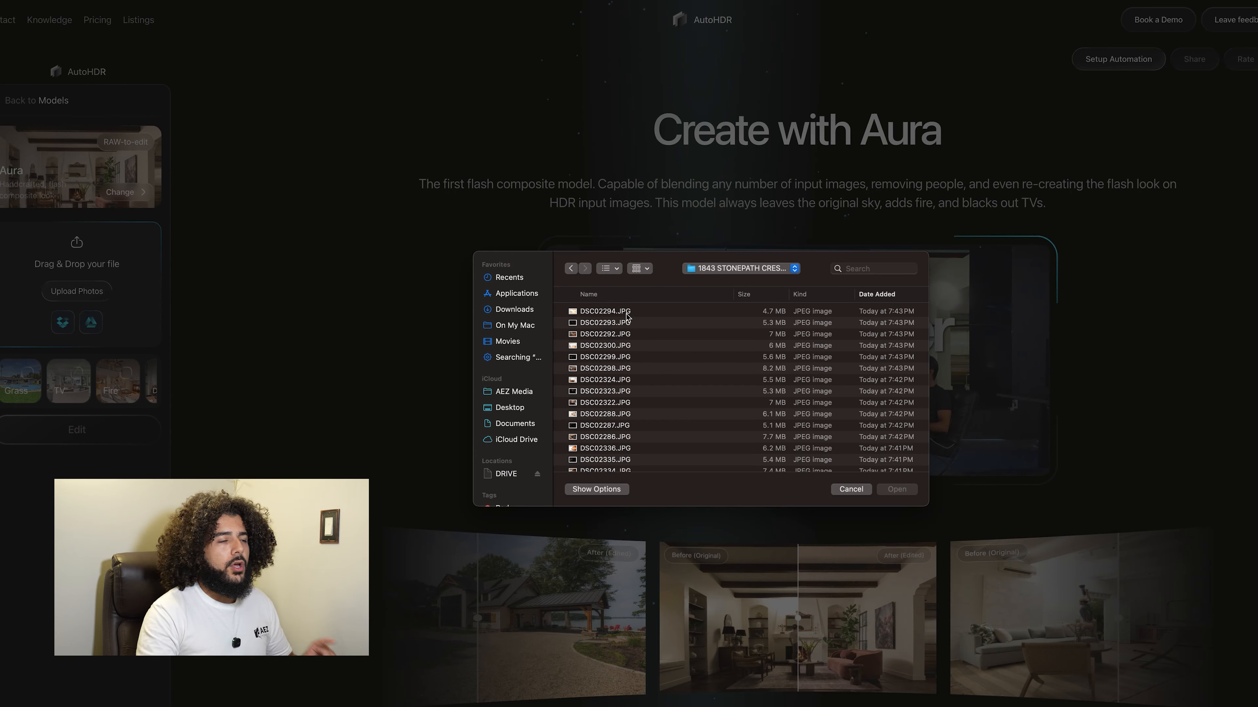
click(627, 312)
key(super+a)
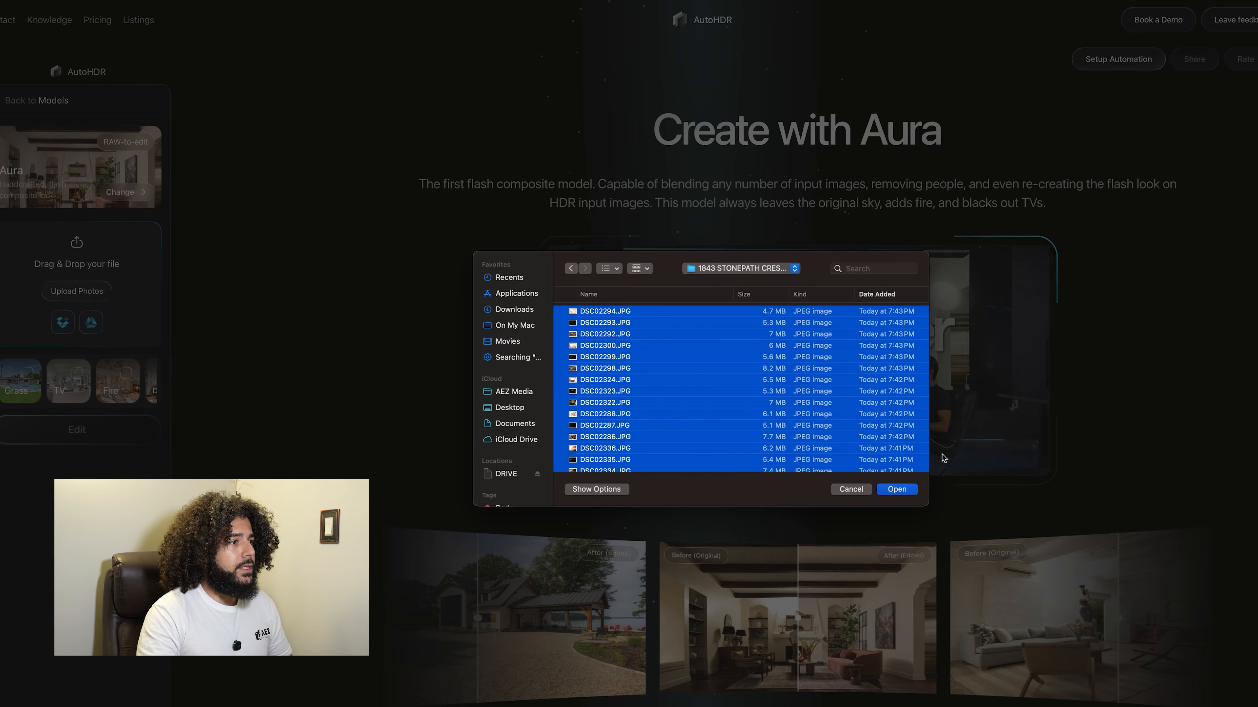
click(906, 491)
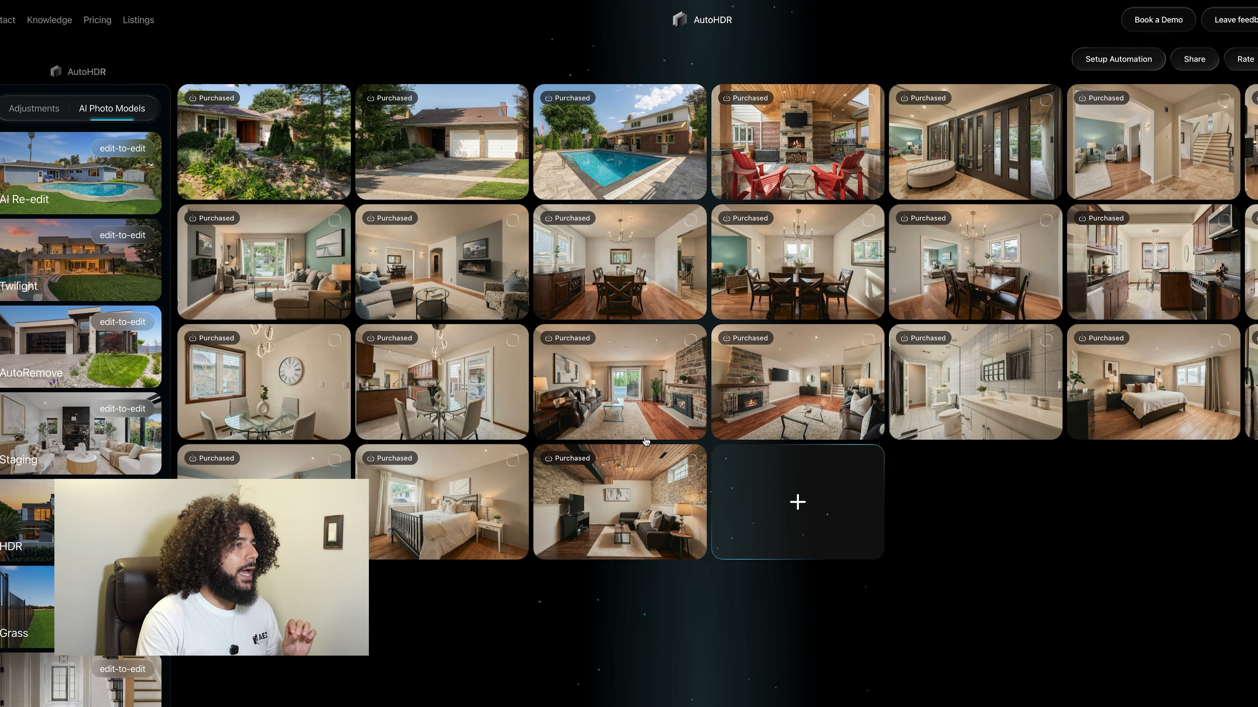
- Examine the edited interior photos at full size, including the fireplace living room, basement, kitchen and dining room
click(431, 274)
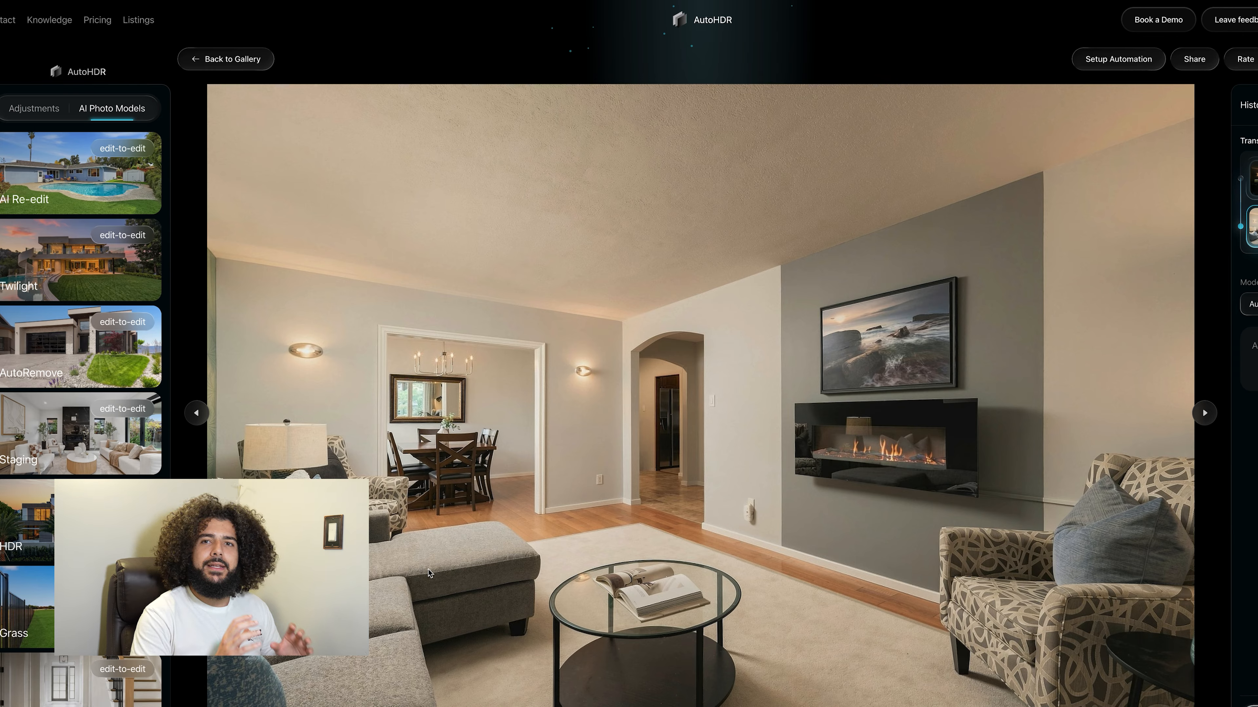
key(Right)
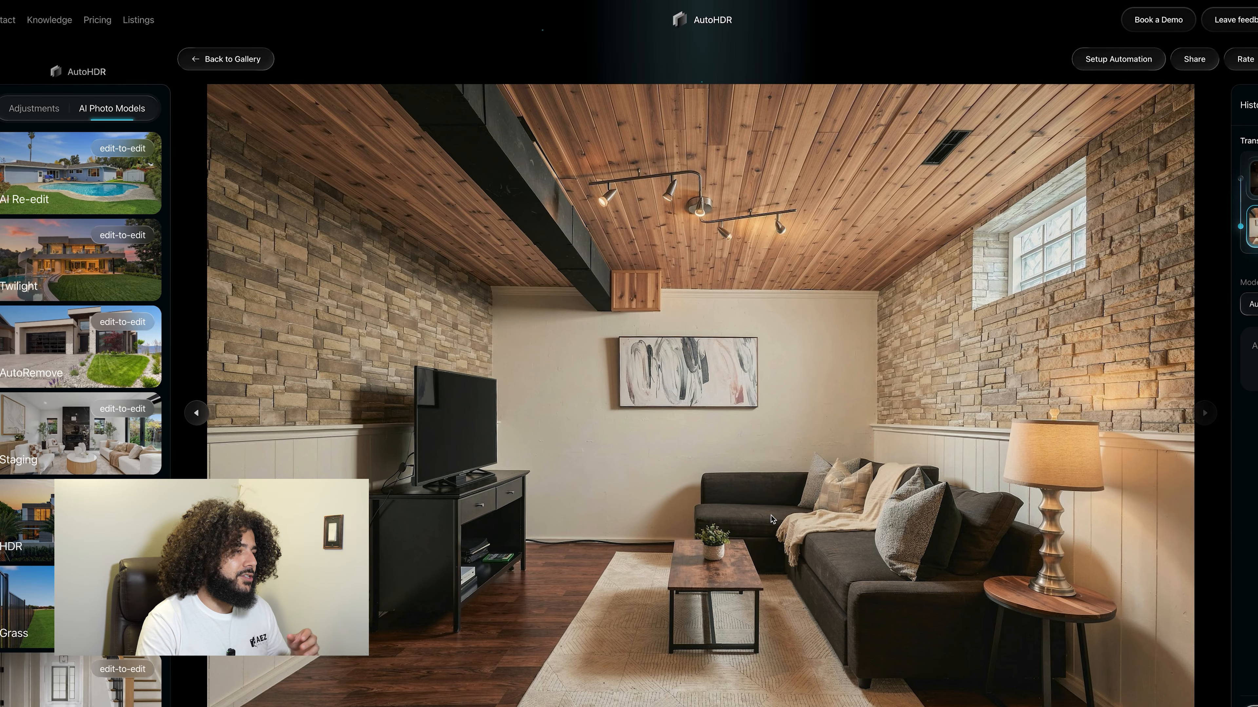
click(239, 60)
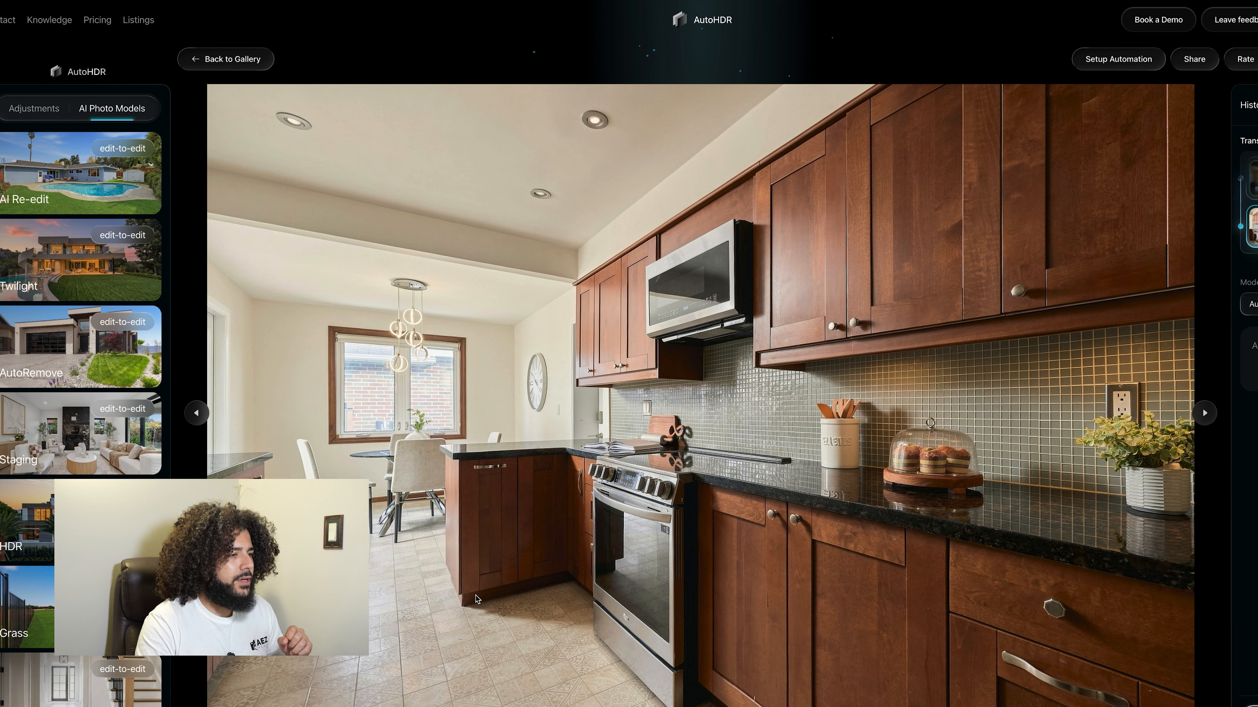
click(228, 60)
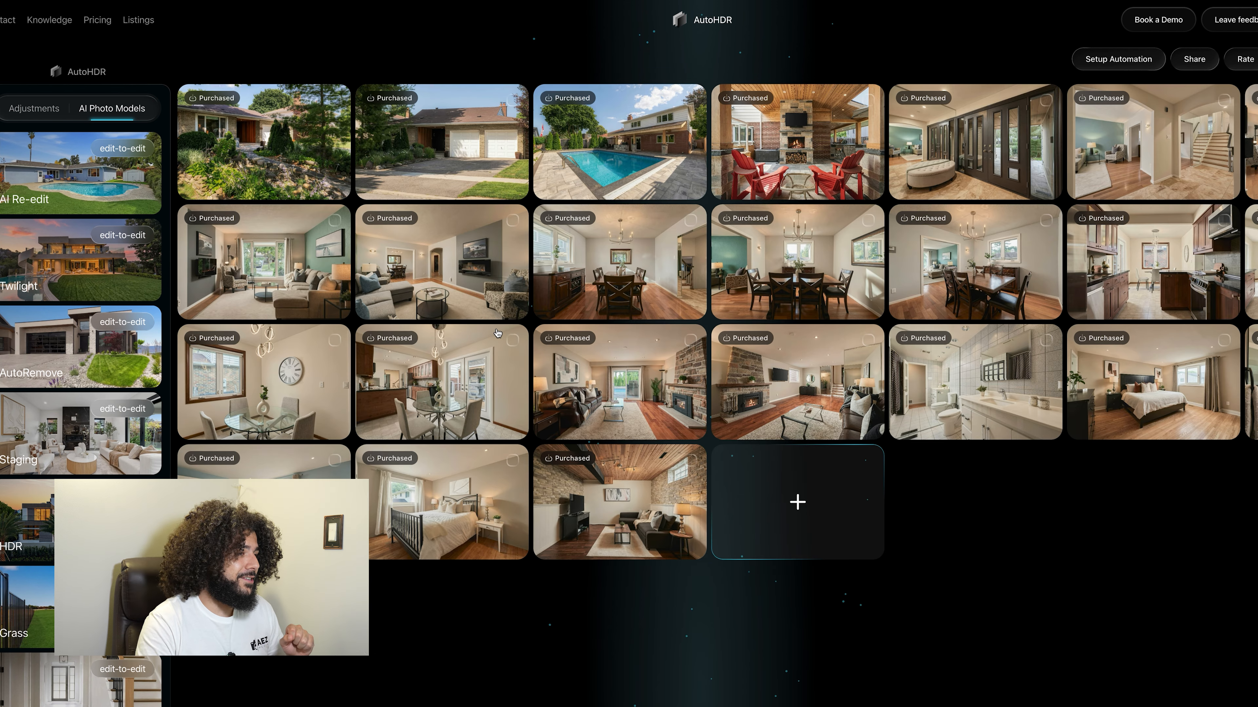
click(497, 332)
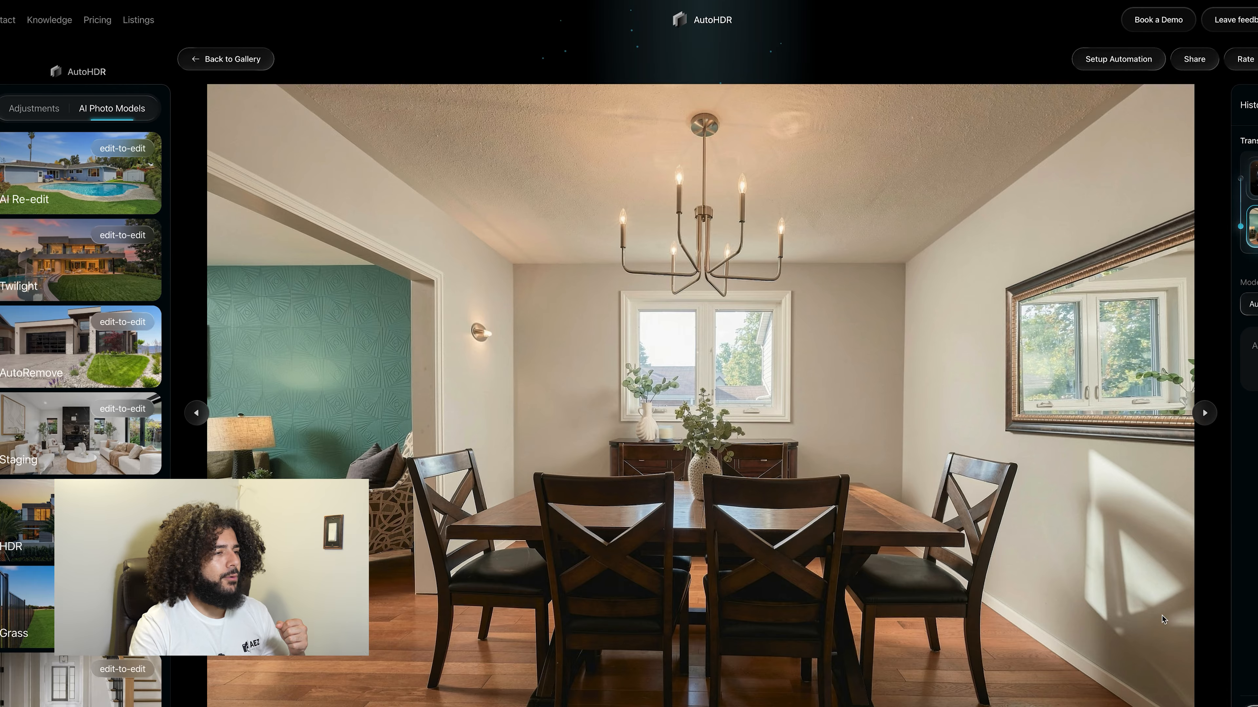
key(Escape)
click(425, 512)
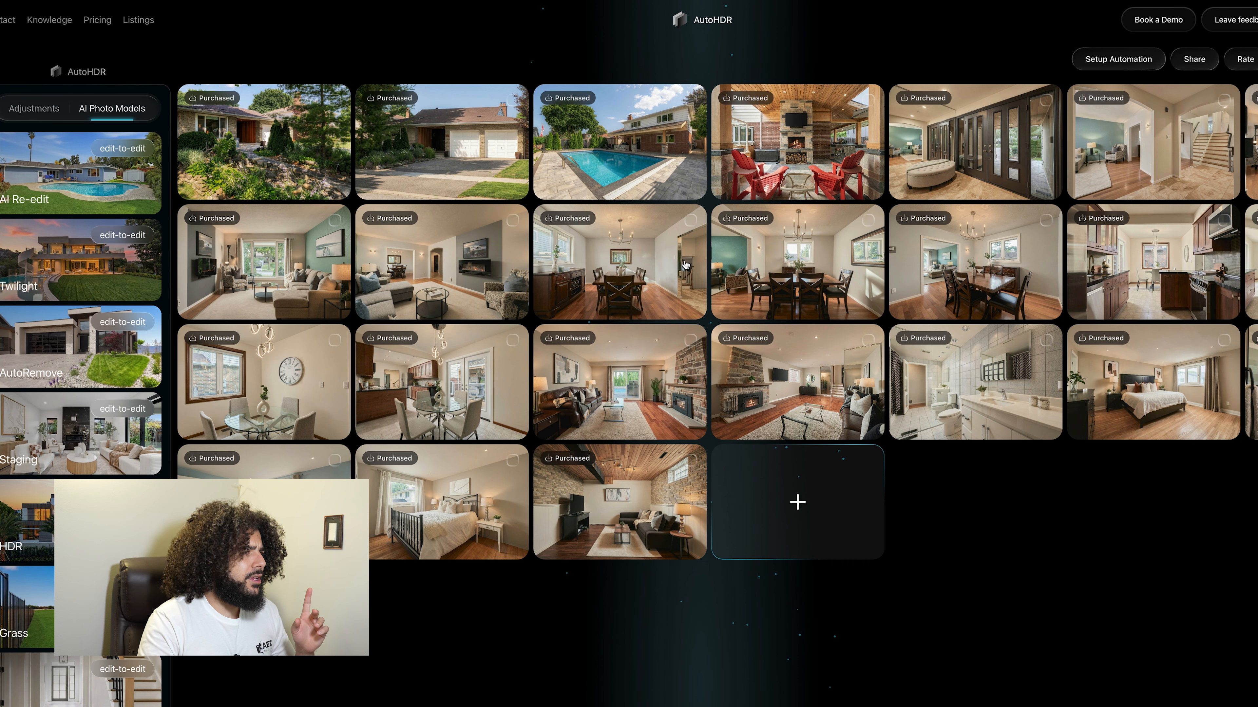
- Examine the edited exterior photos of the backyard pool and the front garden, and return to the gallery
click(623, 166)
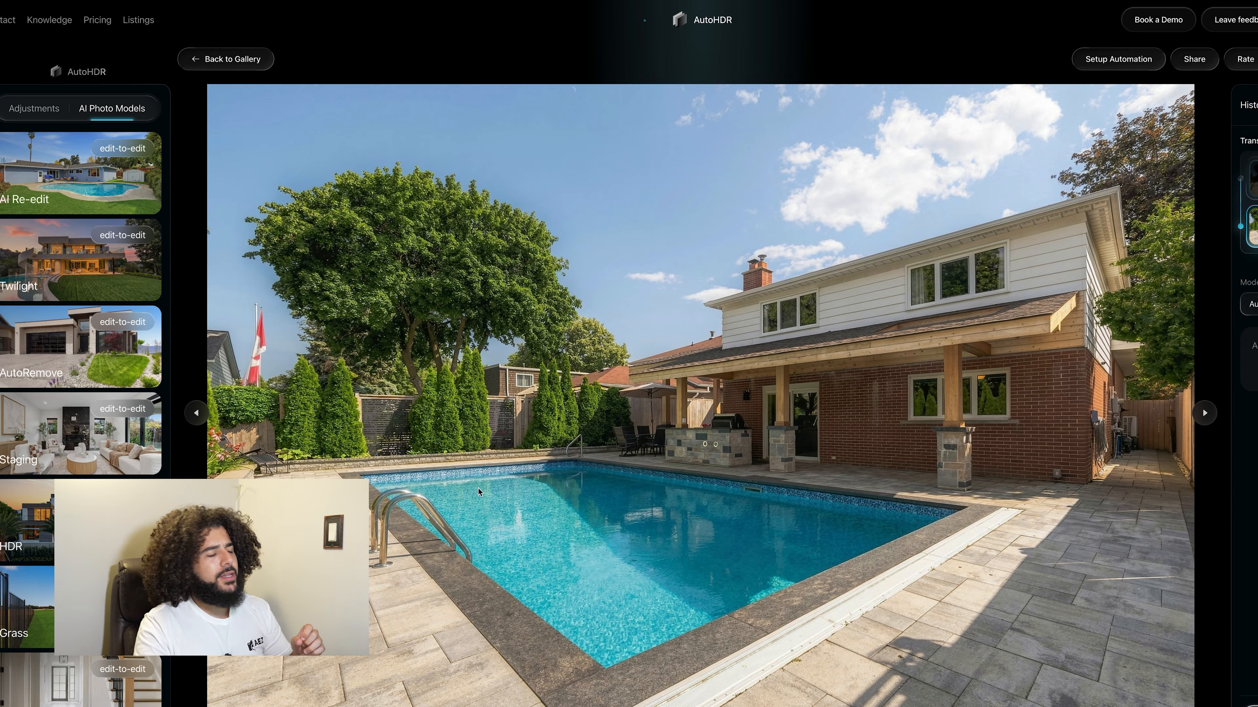
click(254, 60)
click(292, 144)
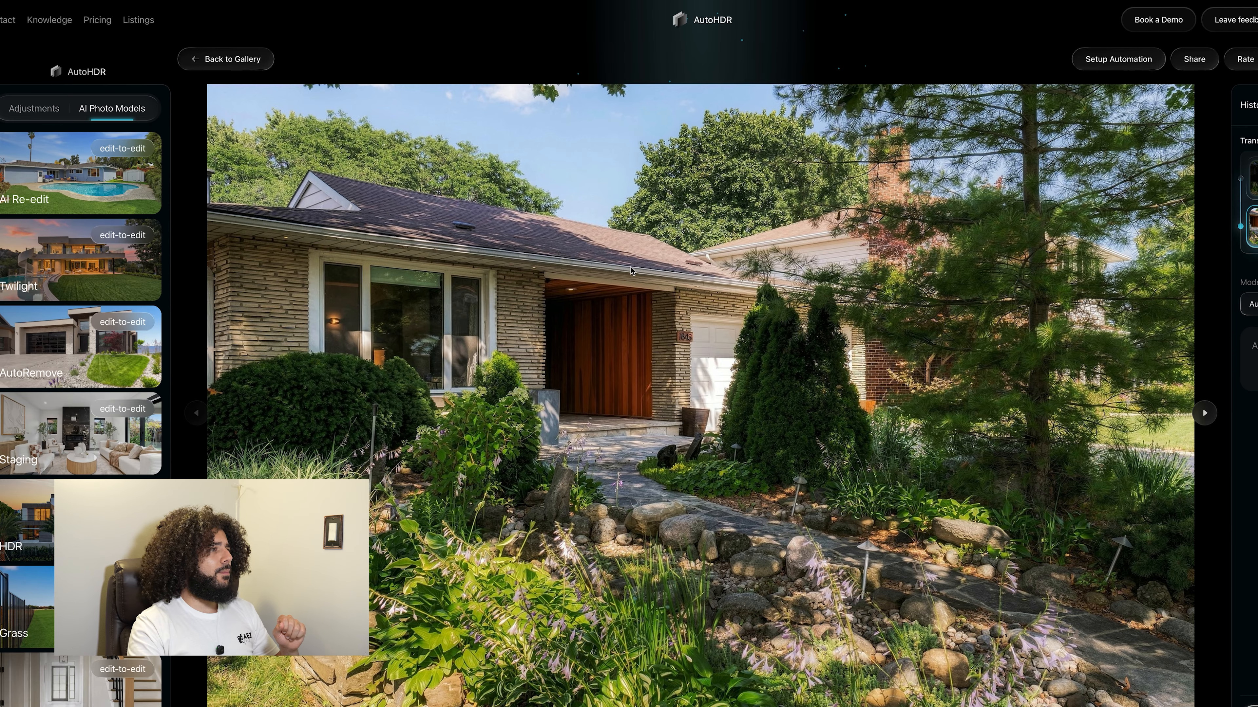
click(233, 60)
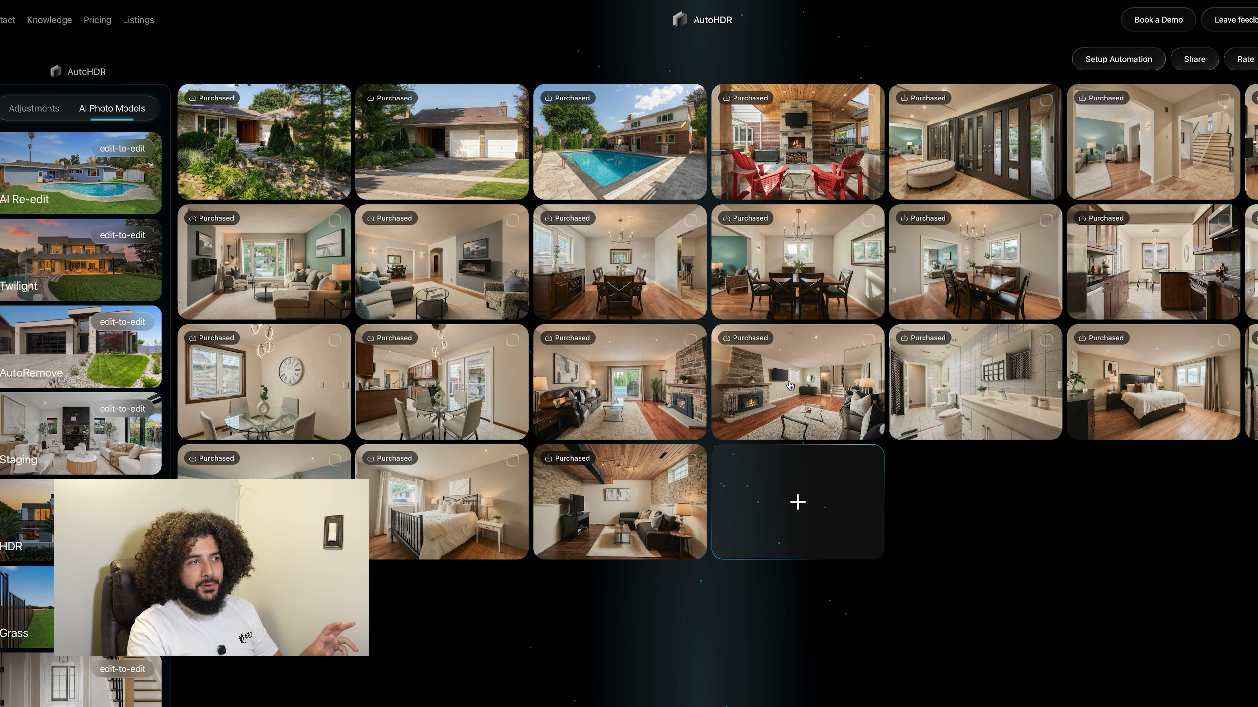
- Compare the edited photo of the kitchen's glass-table dining area with its original RAW bracket frames
click(444, 397)
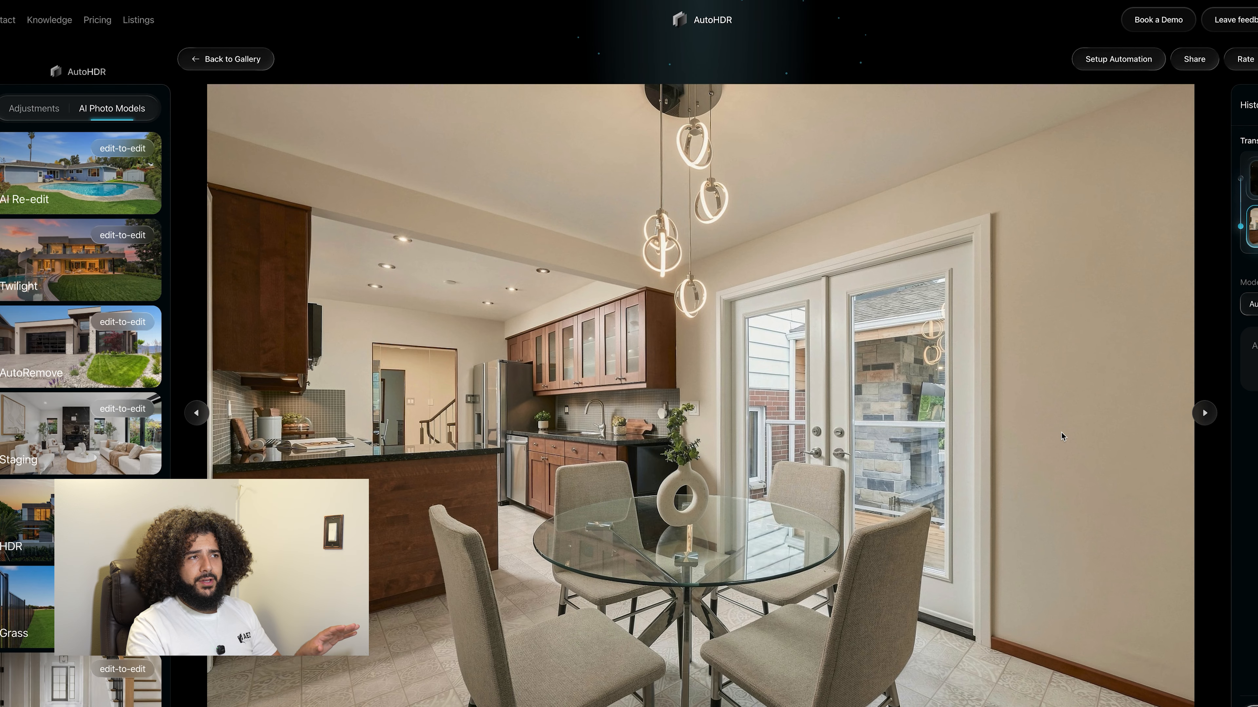
click(1252, 178)
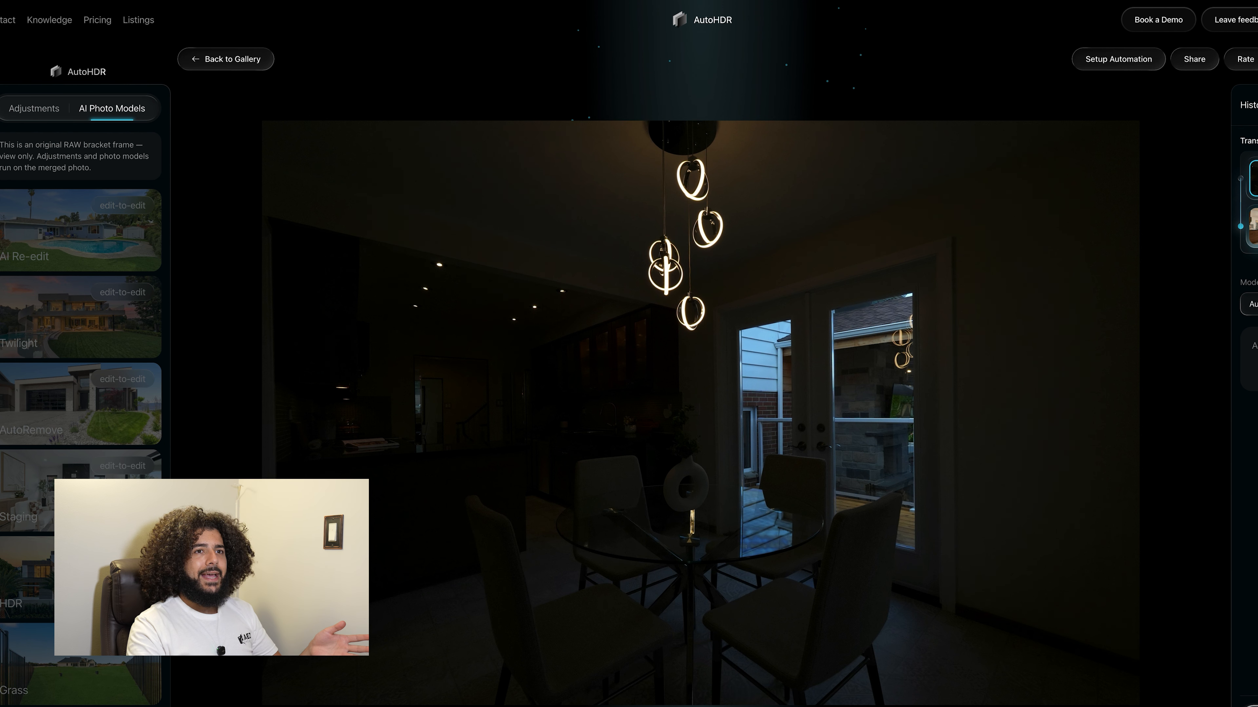
click(1256, 178)
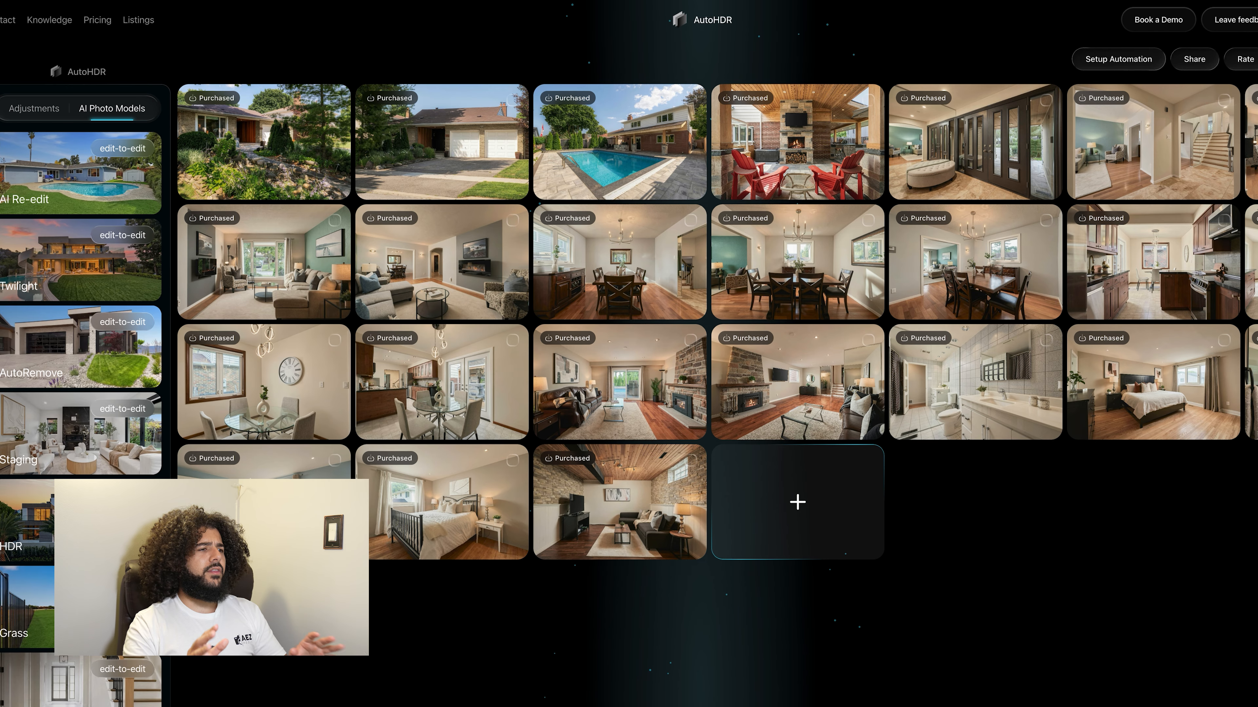
- Compare the edited green-walled living room and entryway photos with their original RAW bracket frames
click(1251, 142)
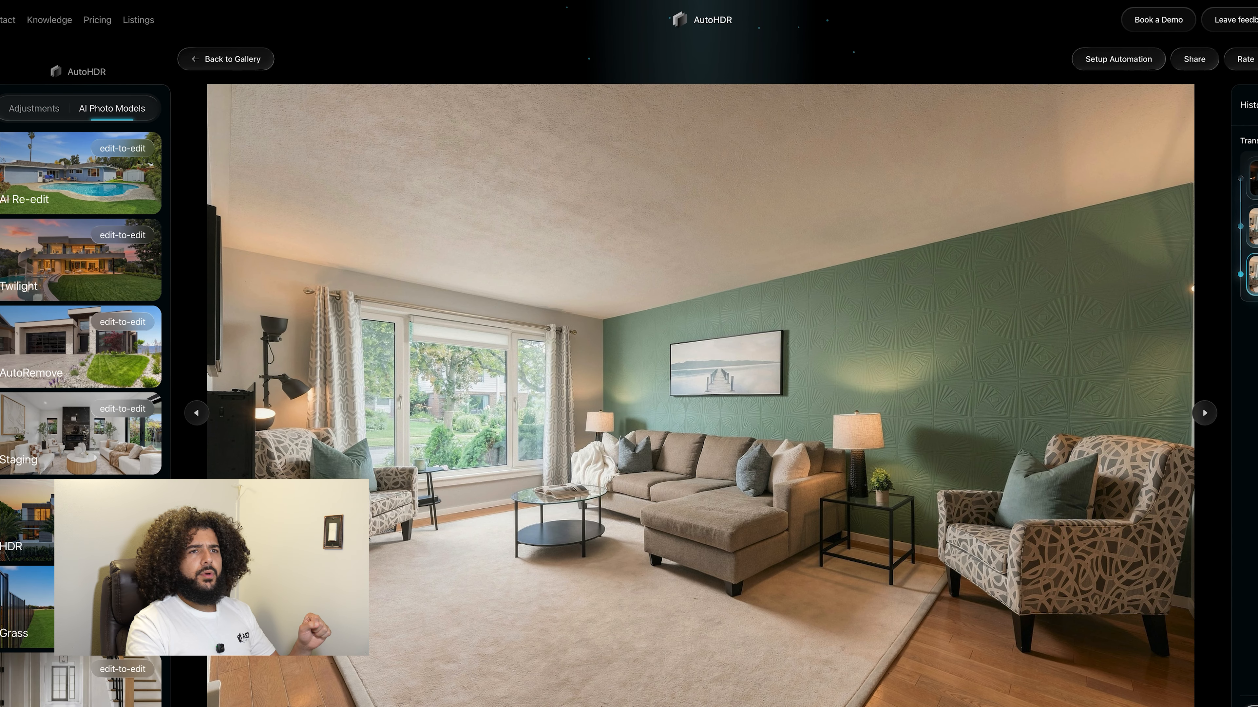
click(1252, 179)
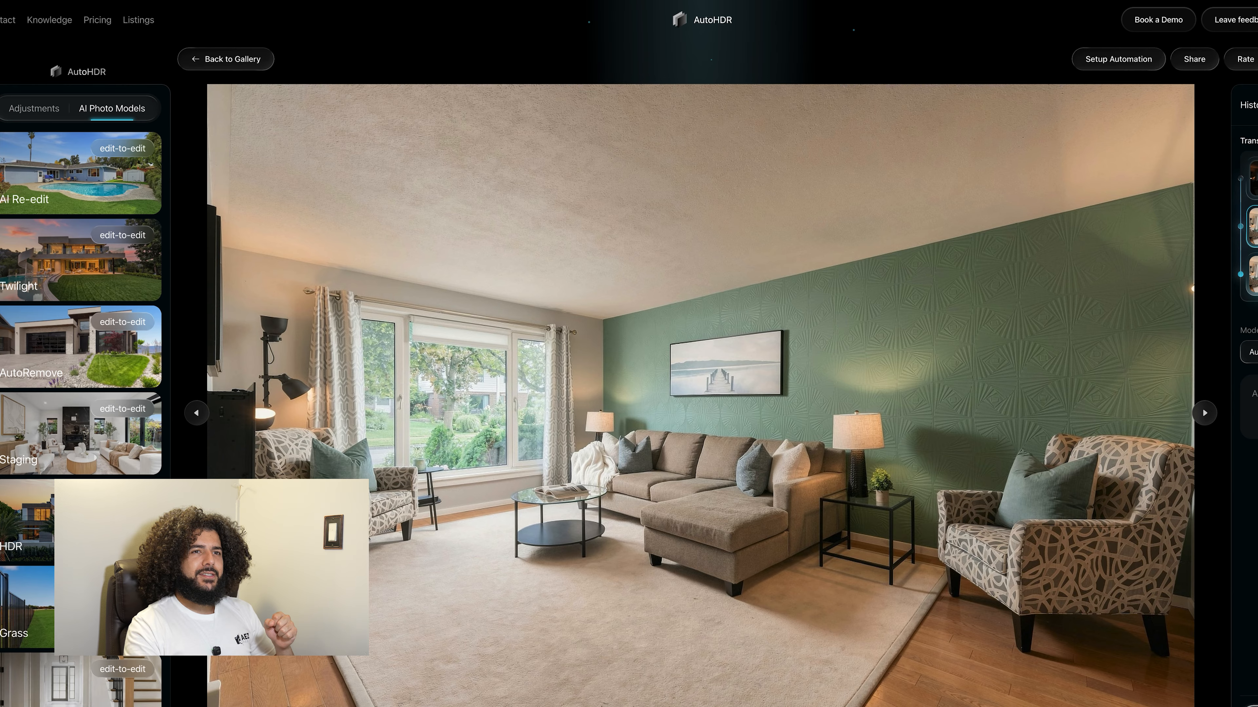
key(Right)
key(Right)
key(Right)
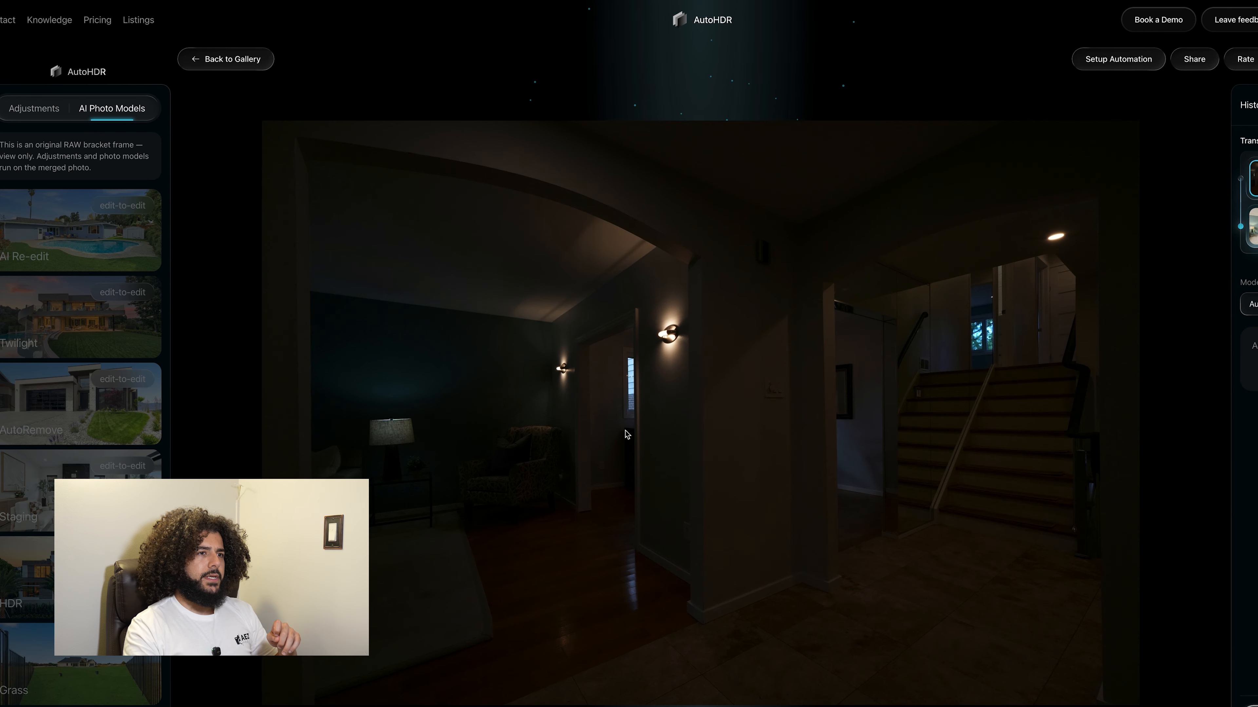
key(Right)
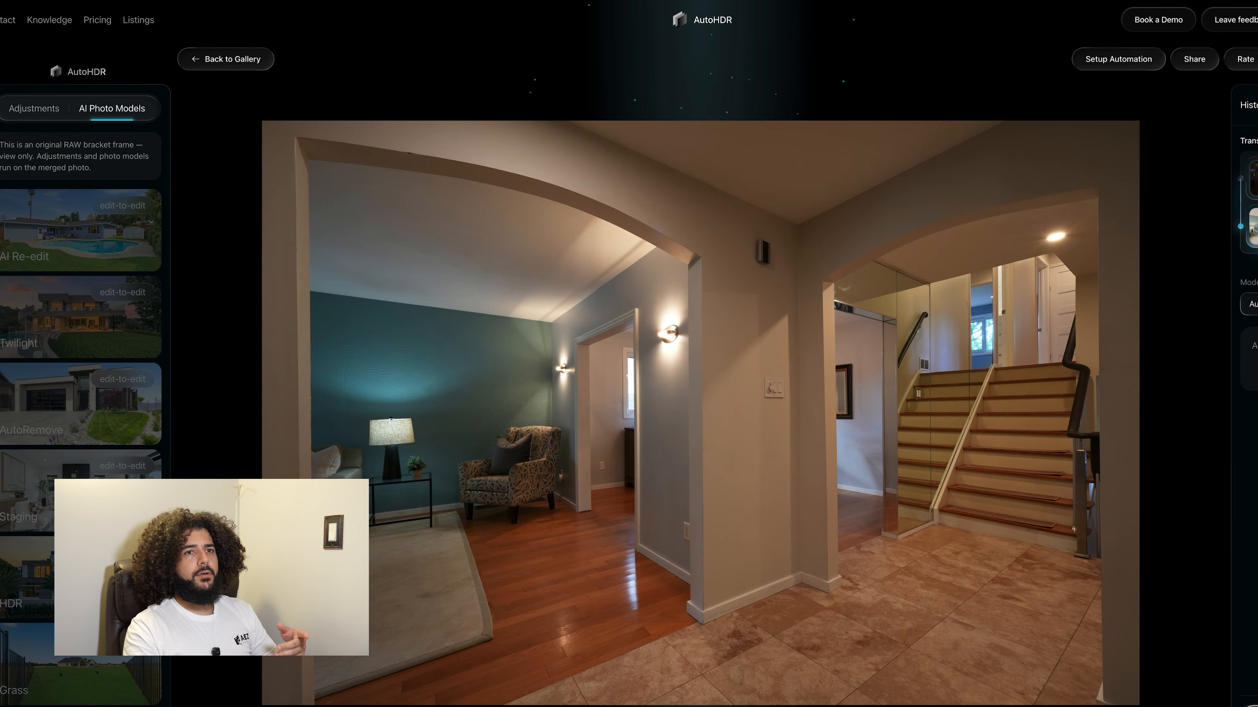
key(Right)
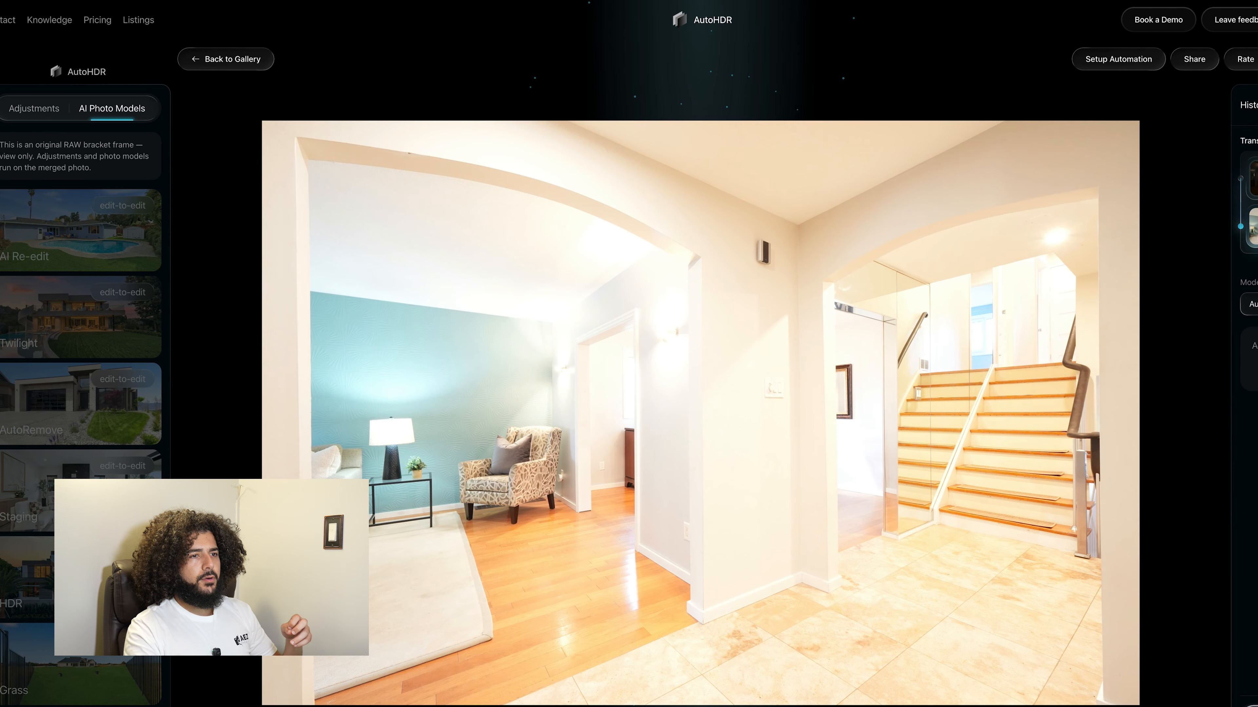
key(Right)
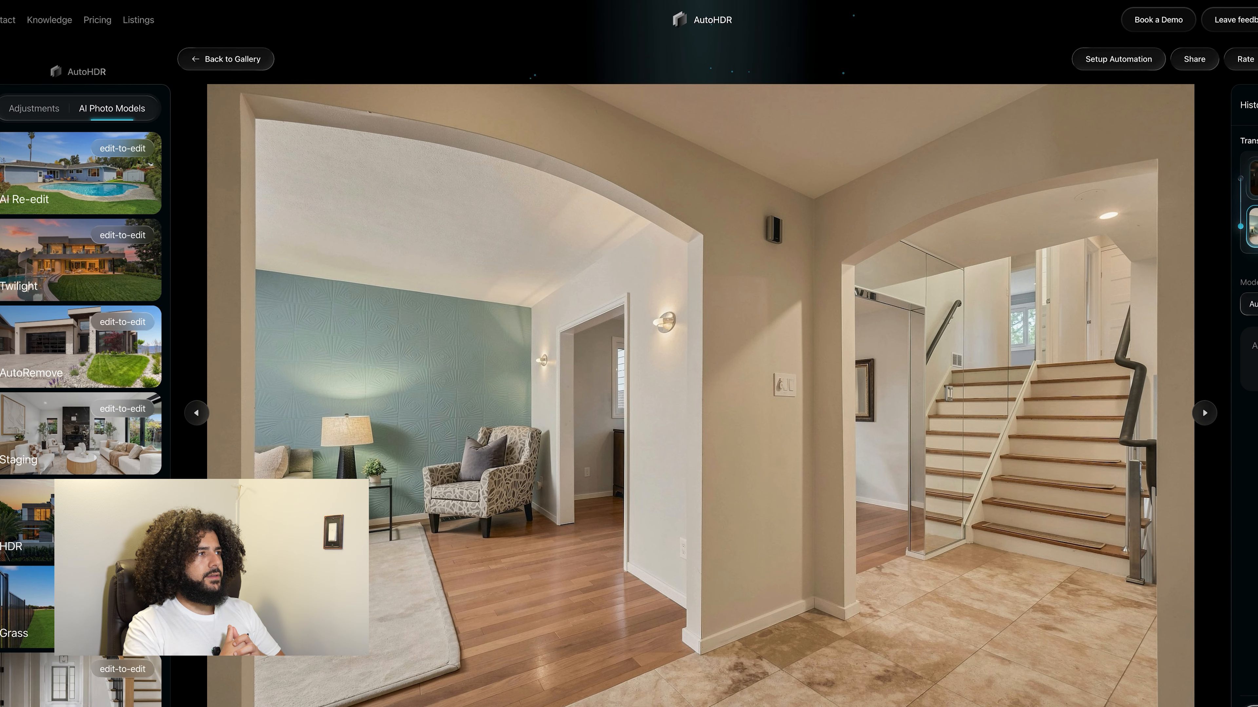
key(Escape)
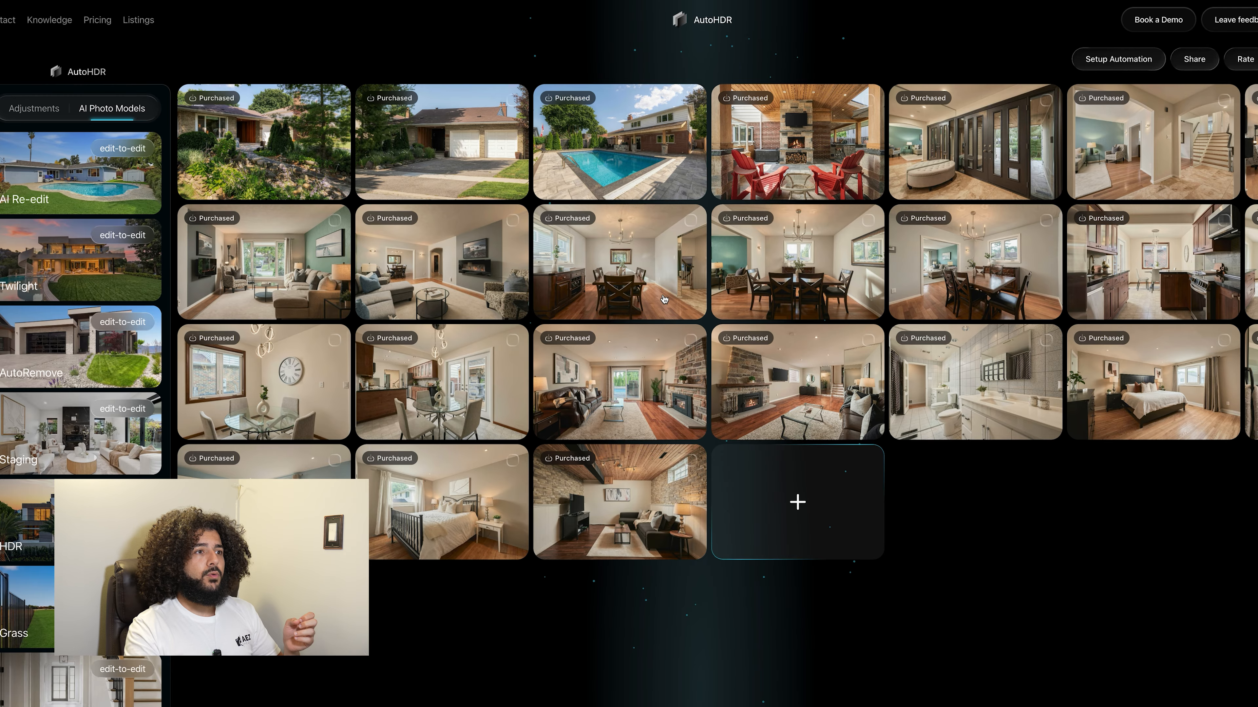
- Compare the edited dining room photo with its original RAW bracket frames
click(819, 286)
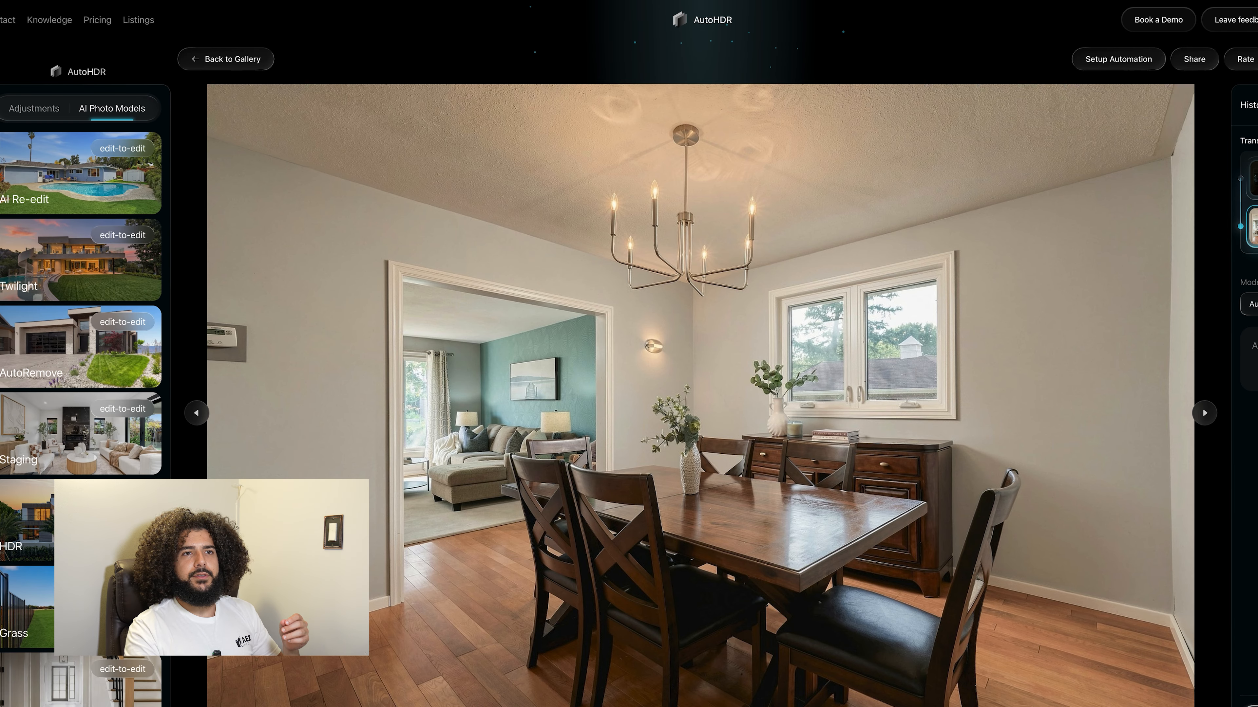
click(1254, 179)
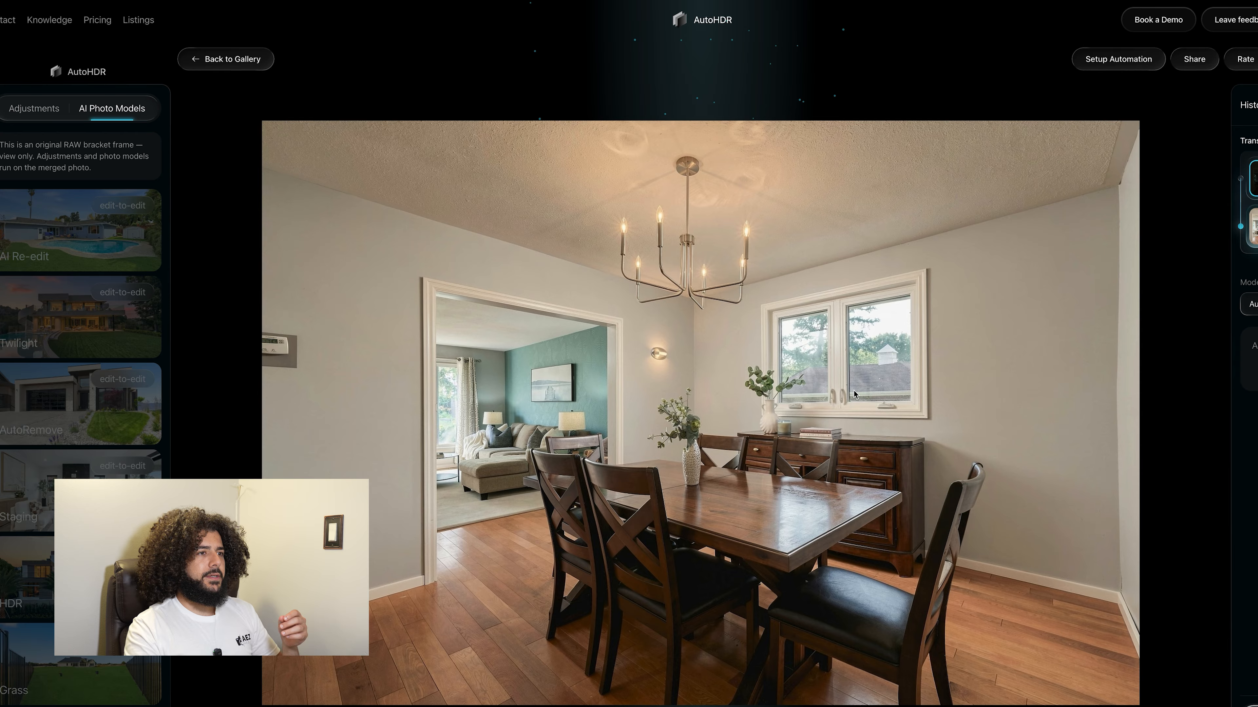
click(1257, 178)
key(Right)
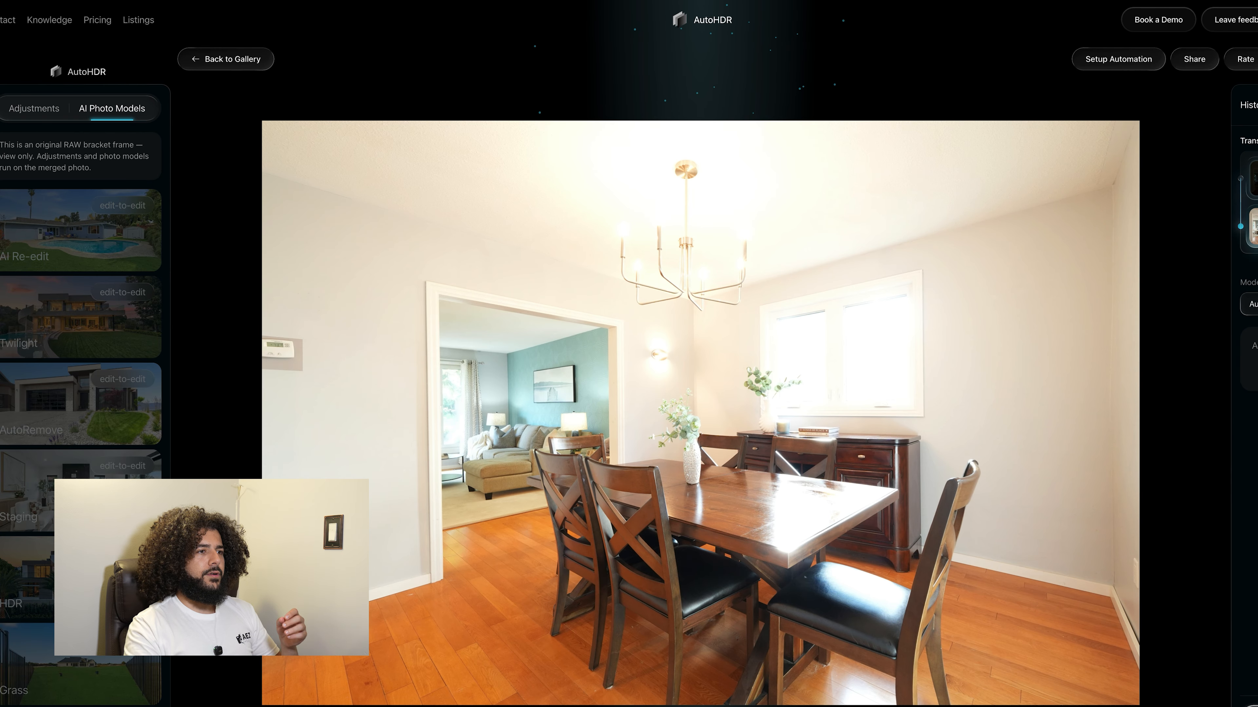
click(1255, 227)
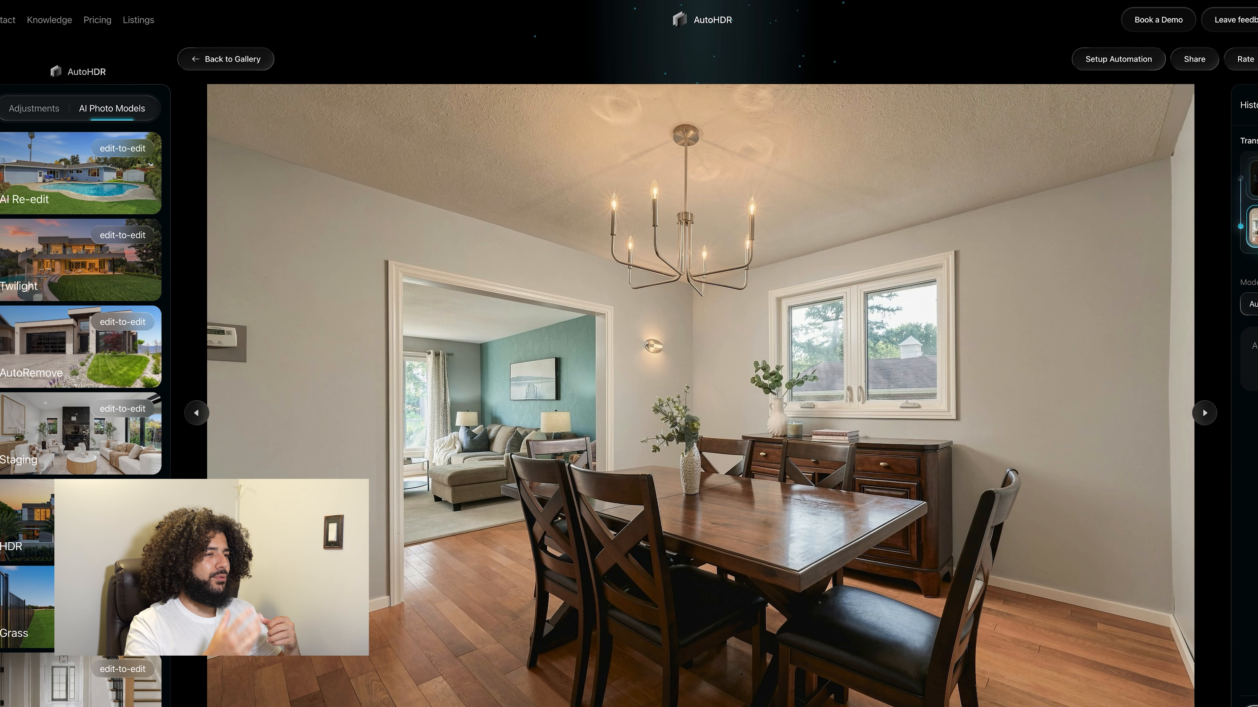
- Compare the edited exterior photo of the garage and driveway with its original RAW bracket frames, and return to the gallery
key(Right)
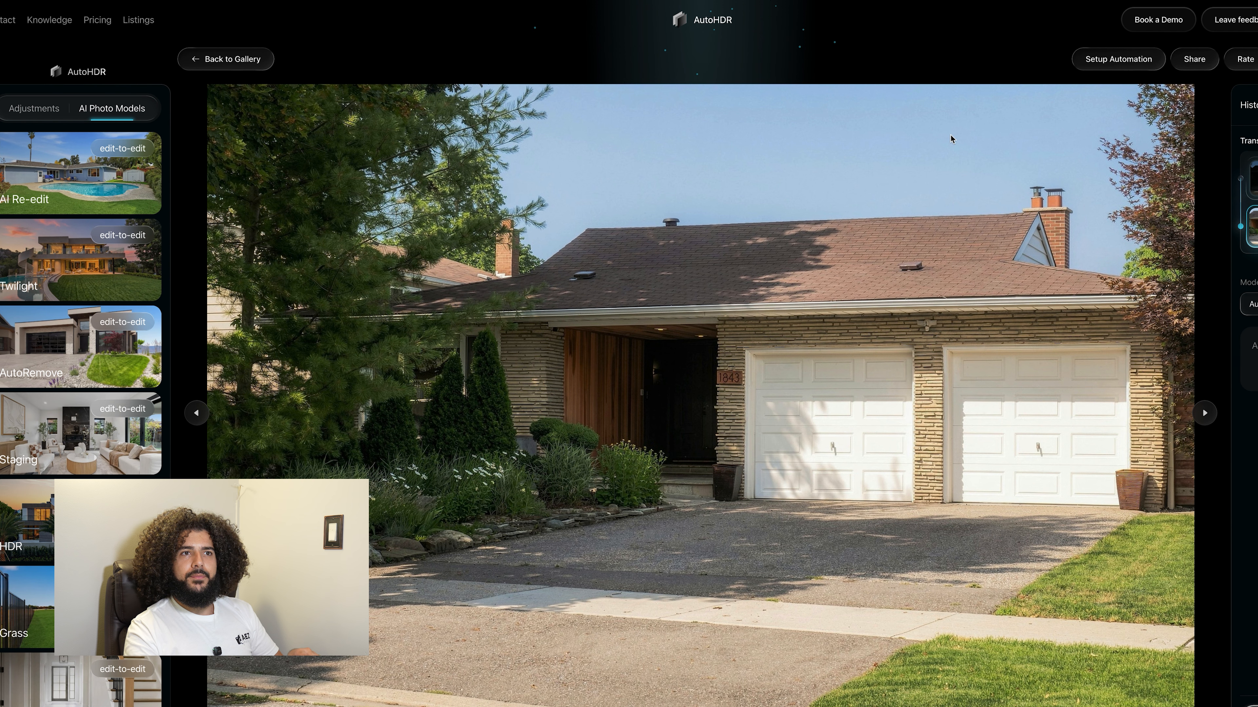
click(1249, 181)
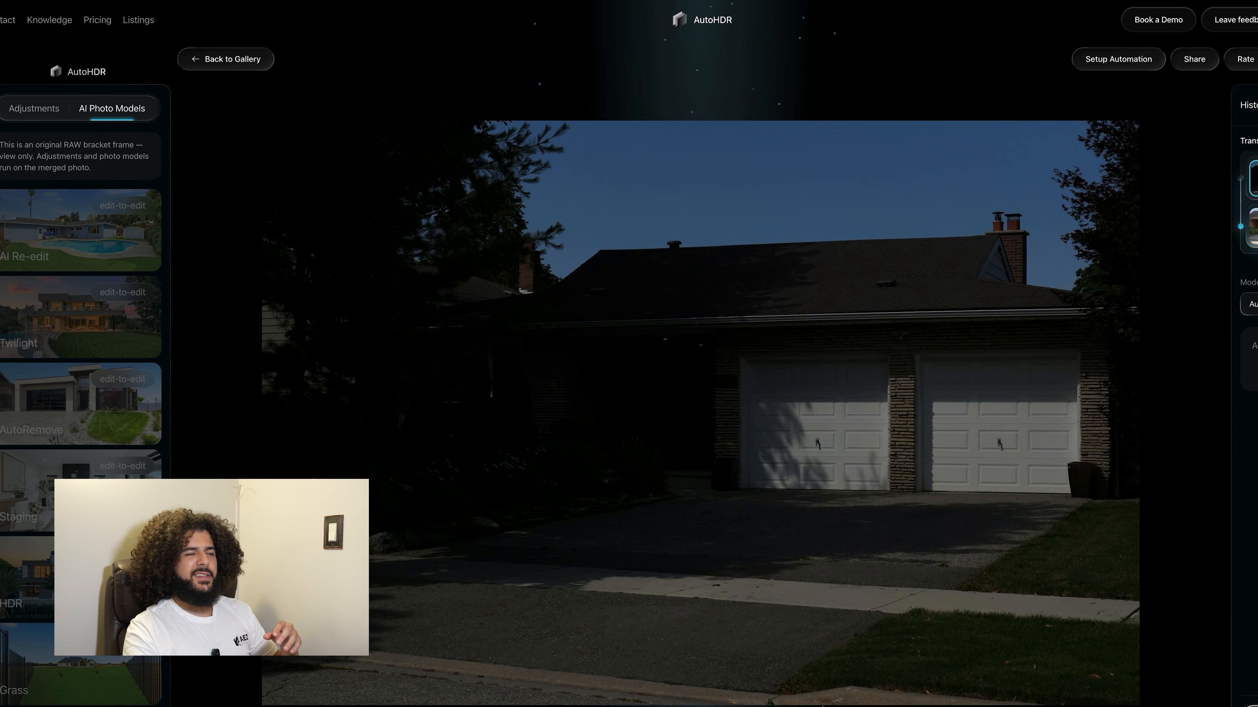
click(1256, 178)
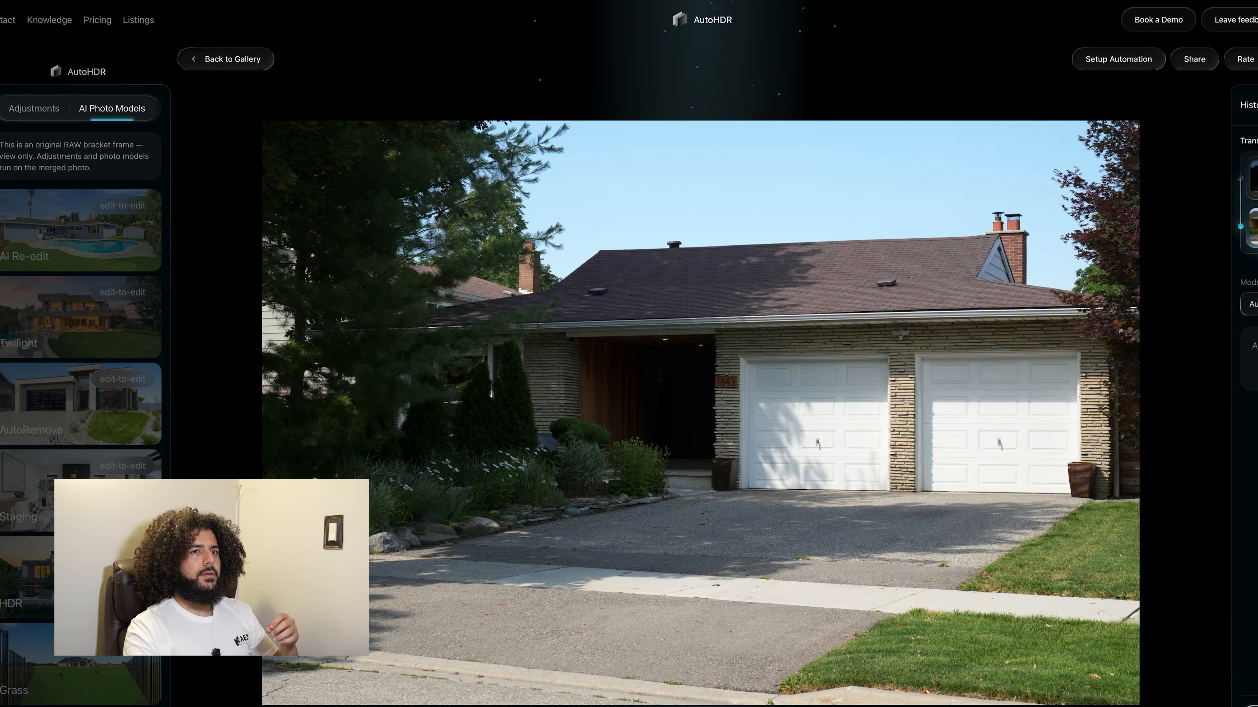
key(Right)
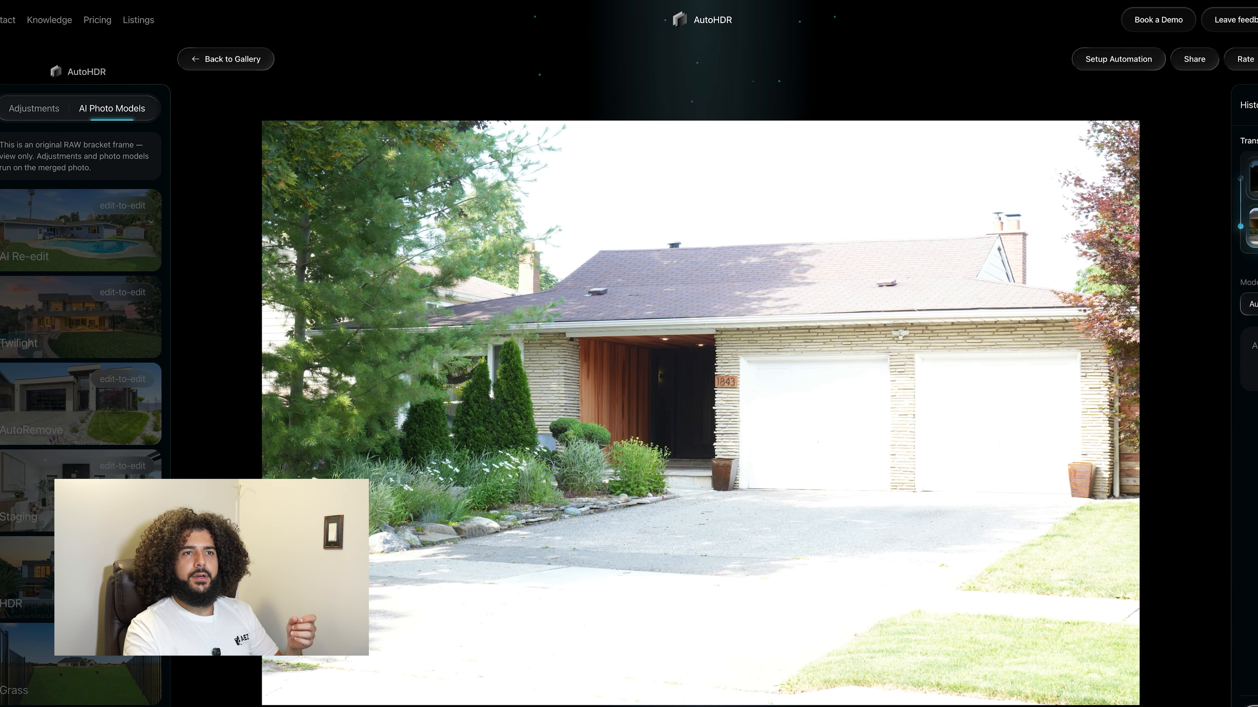
click(1254, 227)
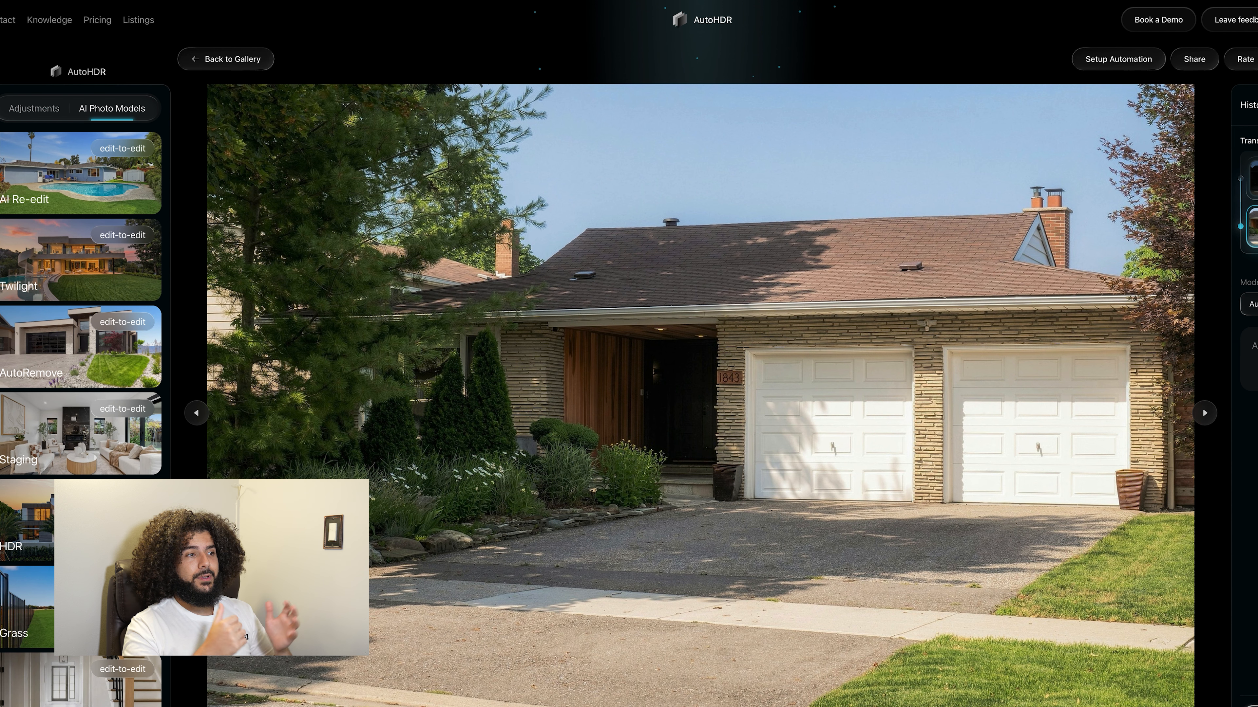
key(Escape)
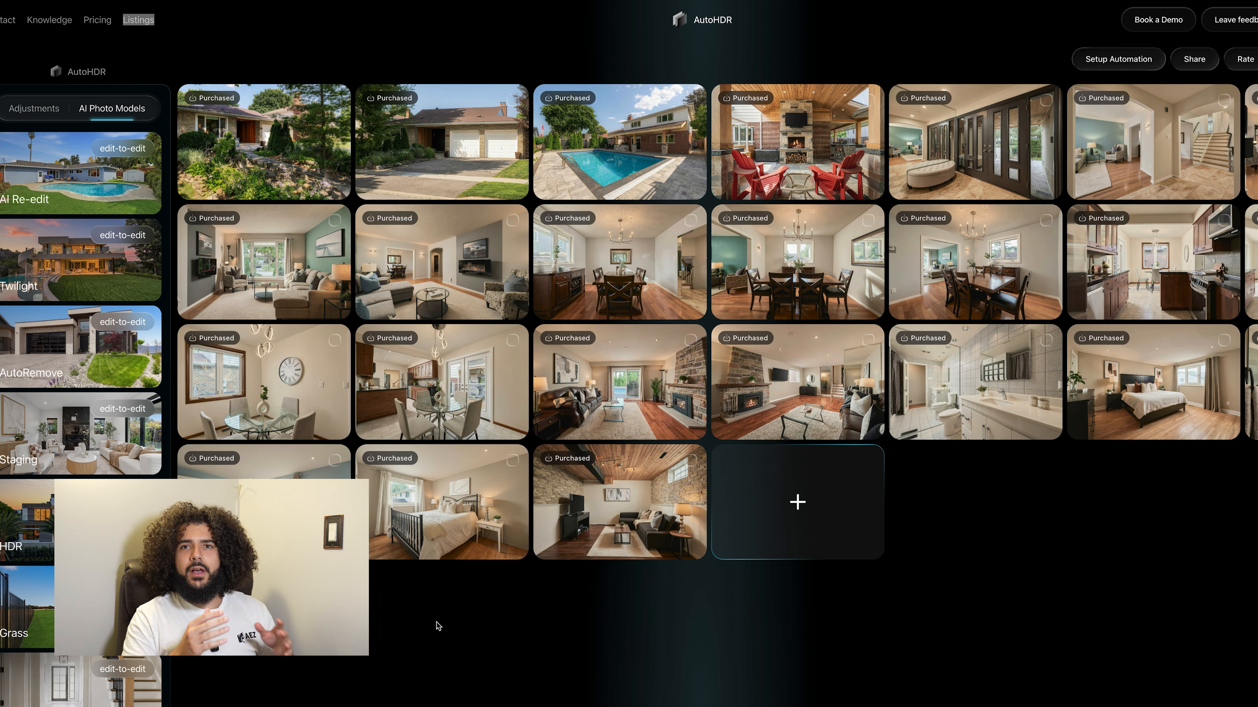